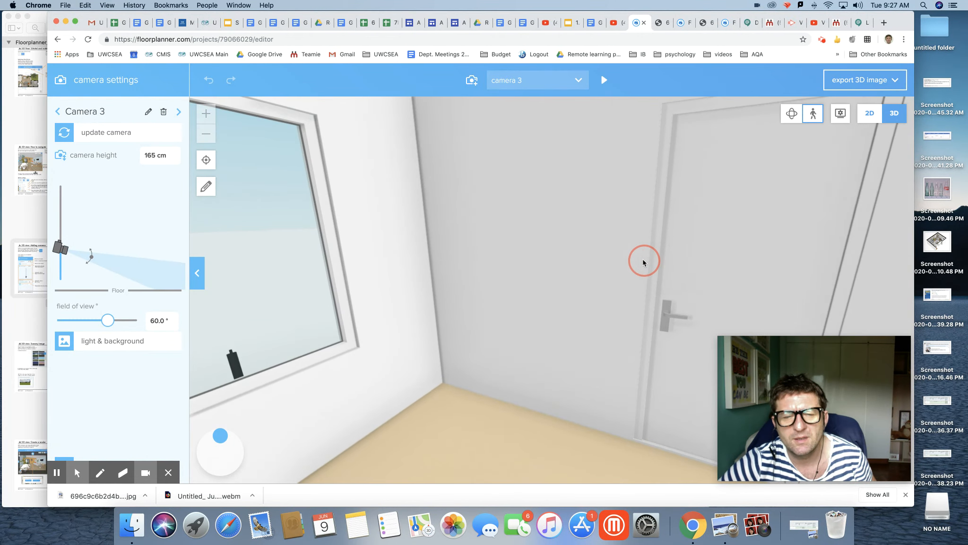
Step: Add a camera at the current corner view and another on the balcony facing the sliding glass doors
left_click(471, 80)
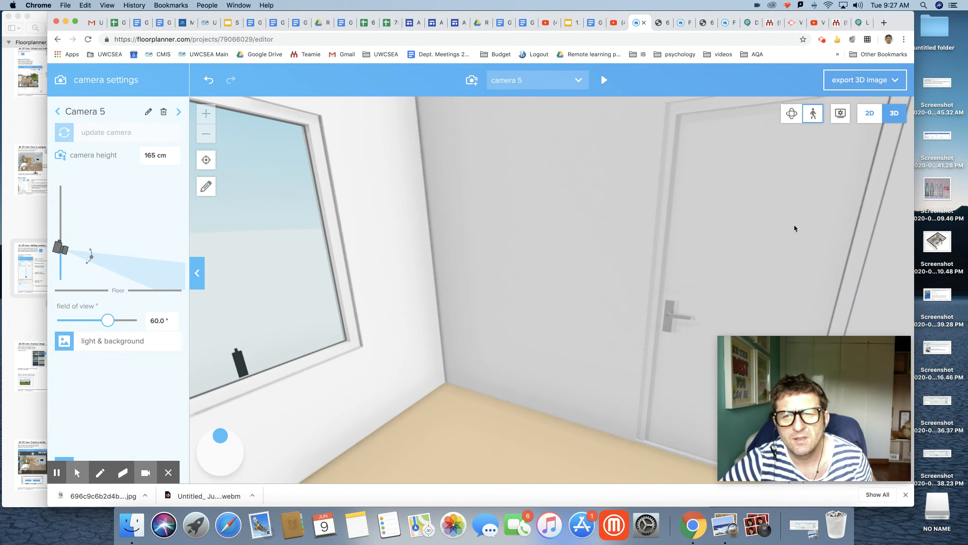
left_click_drag(795, 226, 684, 231)
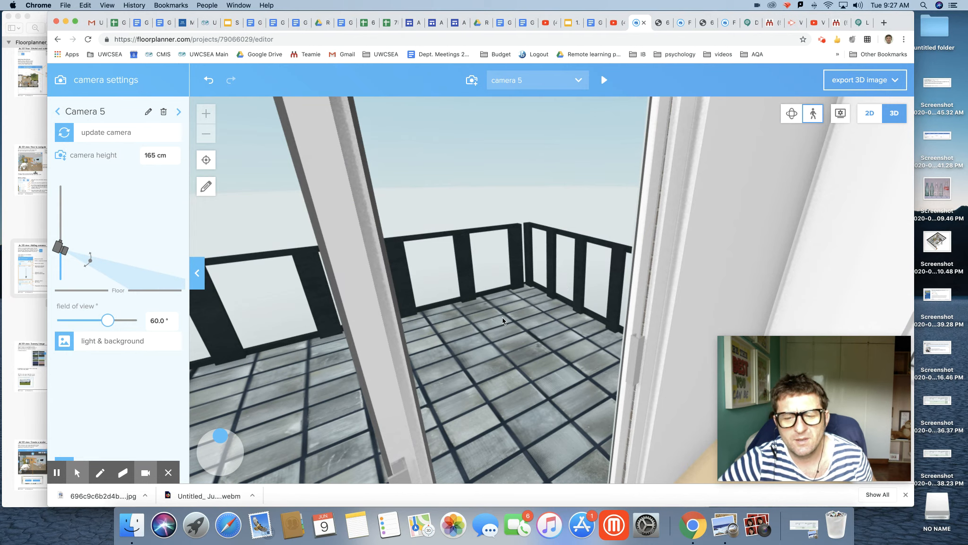
key("Up")
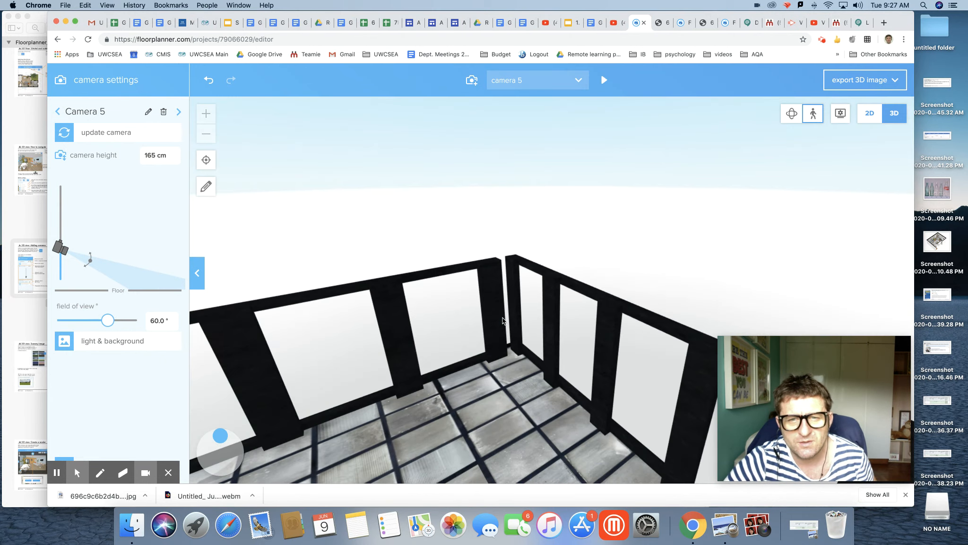
left_click_drag(502, 318, 683, 306)
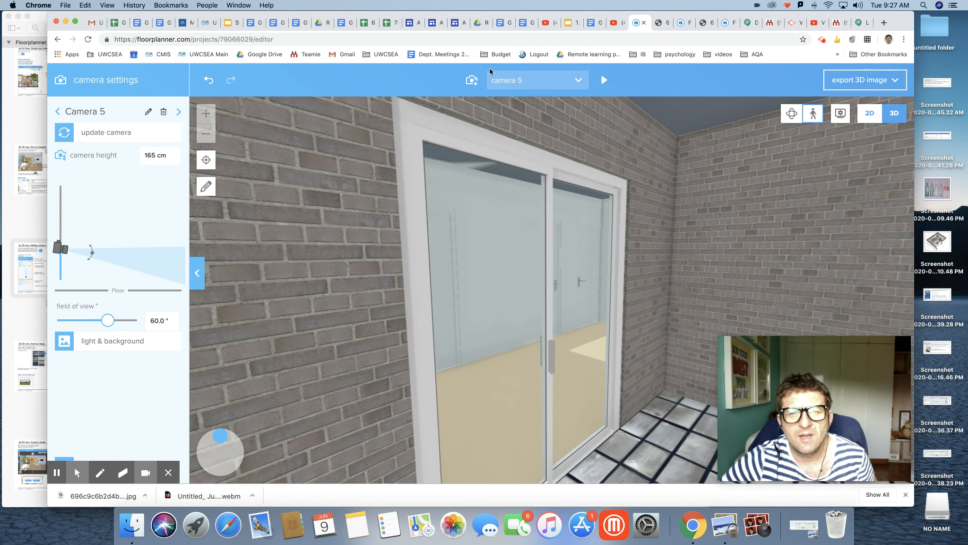
left_click(472, 79)
Step: Show the list of saved cameras and play the walkthrough through them
left_click(540, 82)
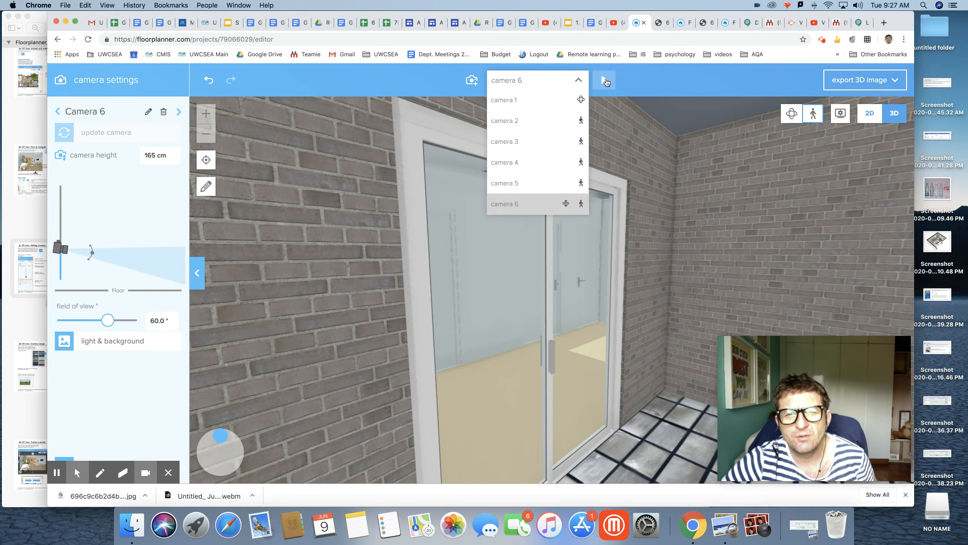
left_click(606, 81)
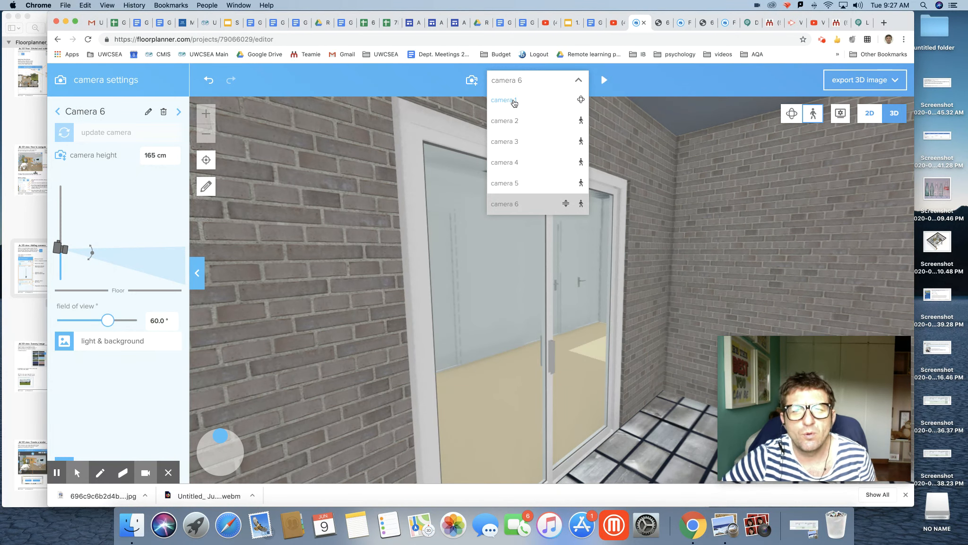
left_click(606, 81)
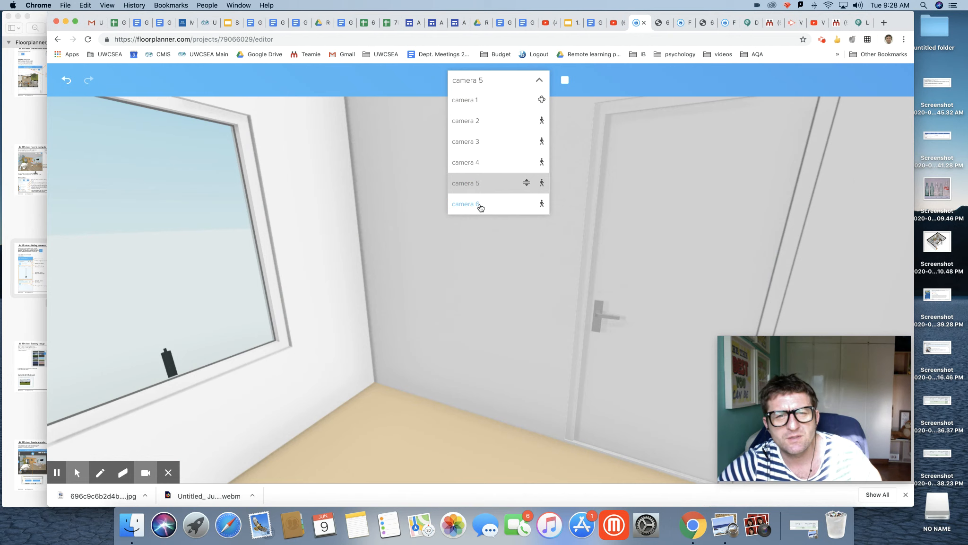
Step: Reorder the saved cameras so that camera 6 comes directly before camera 5
left_click_drag(480, 202, 478, 169)
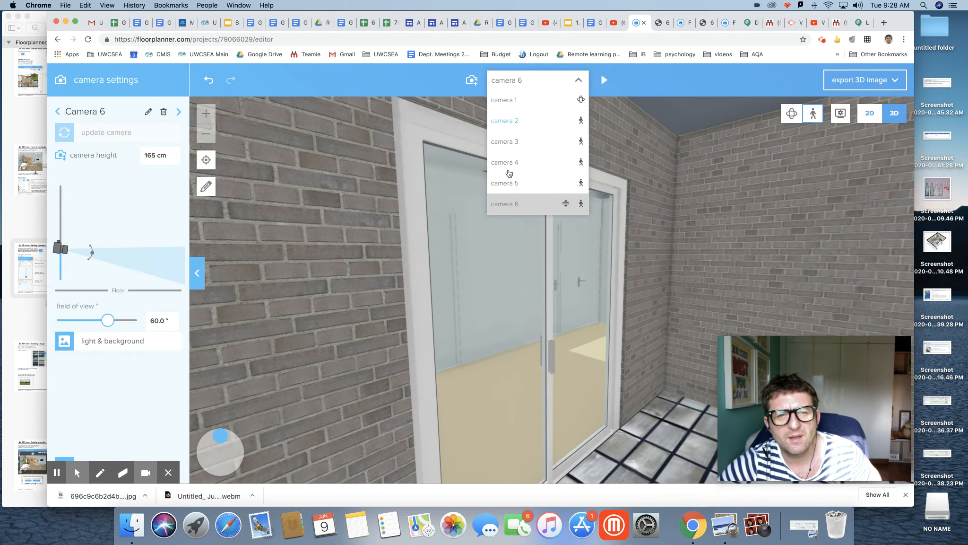
left_click(516, 205)
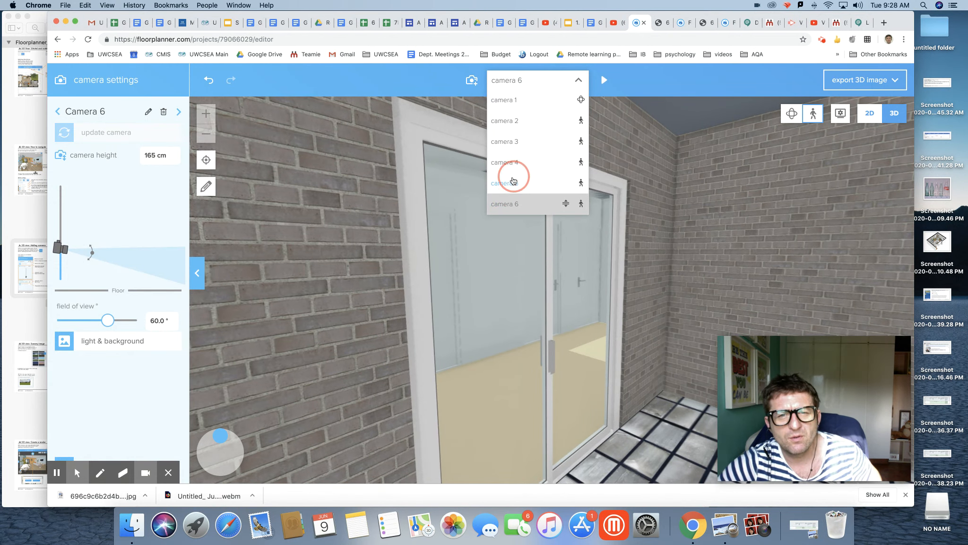
left_click_drag(567, 204, 567, 167)
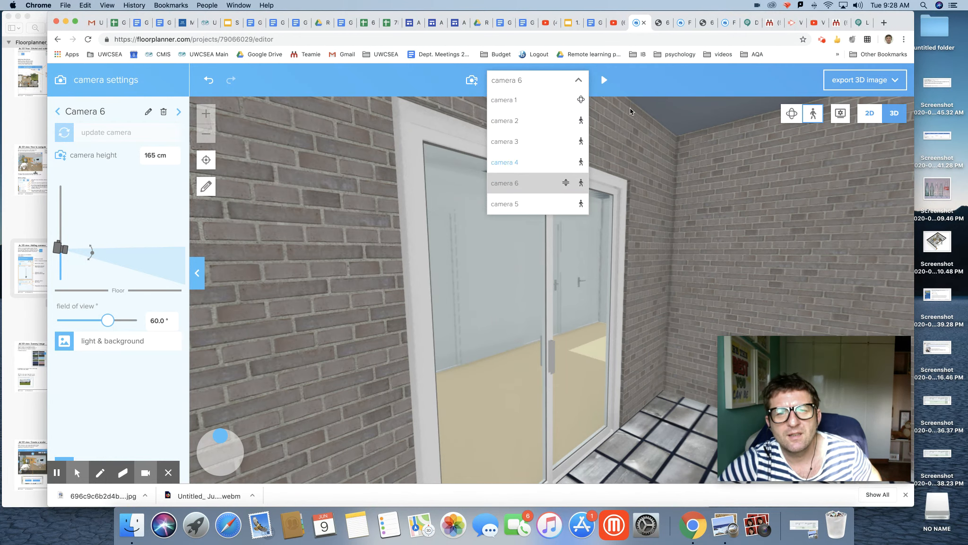
Step: Replay the walkthrough in the new camera order, stop it, and check the second floor's 2D plan before returning to 3D
left_click(604, 80)
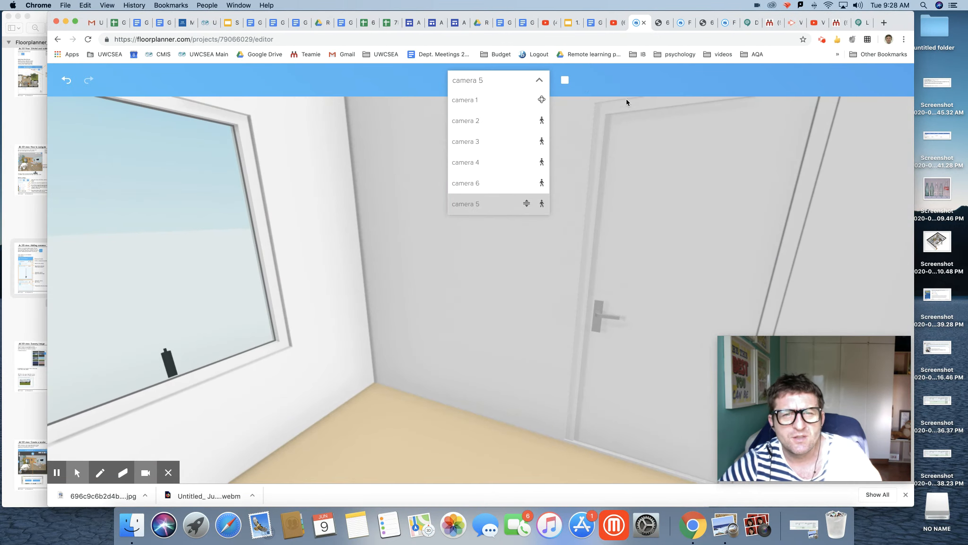
left_click(564, 80)
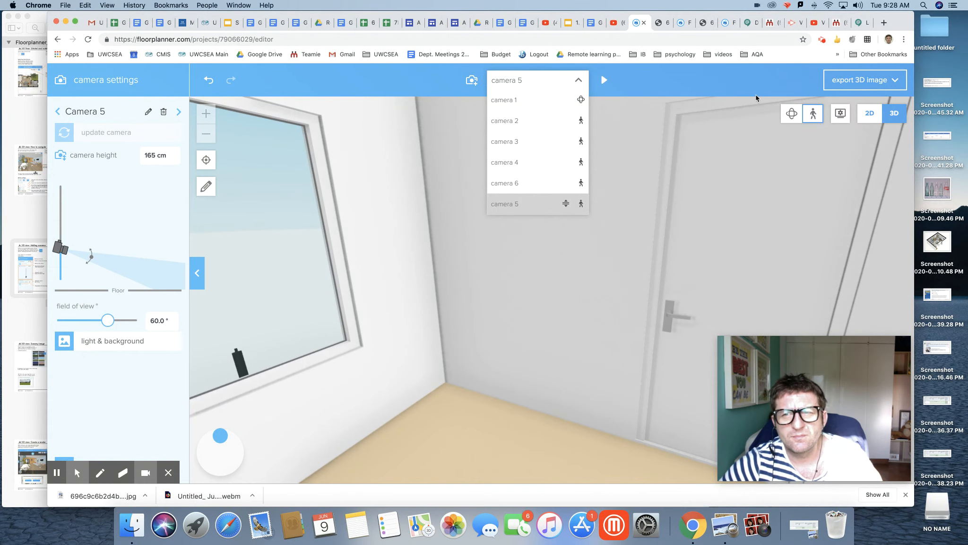
left_click(869, 114)
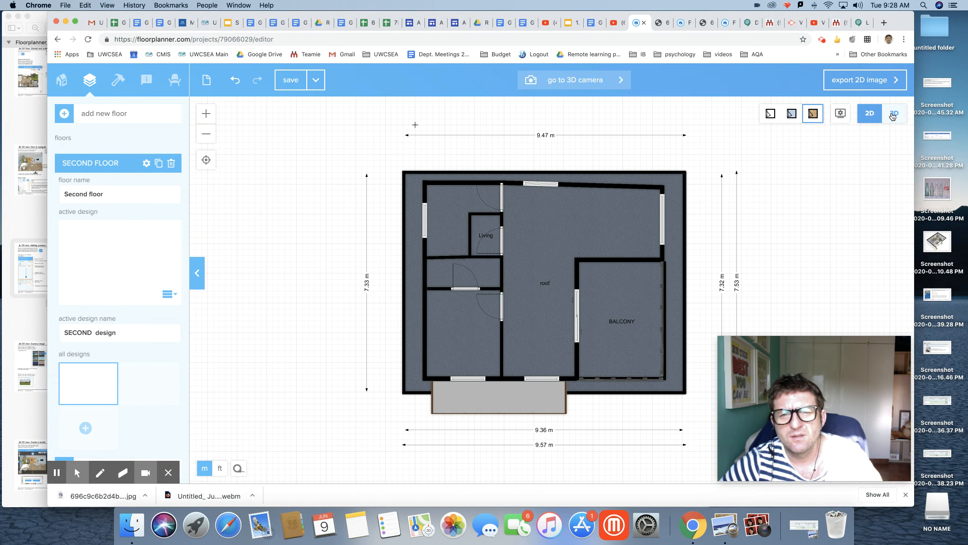
left_click(893, 115)
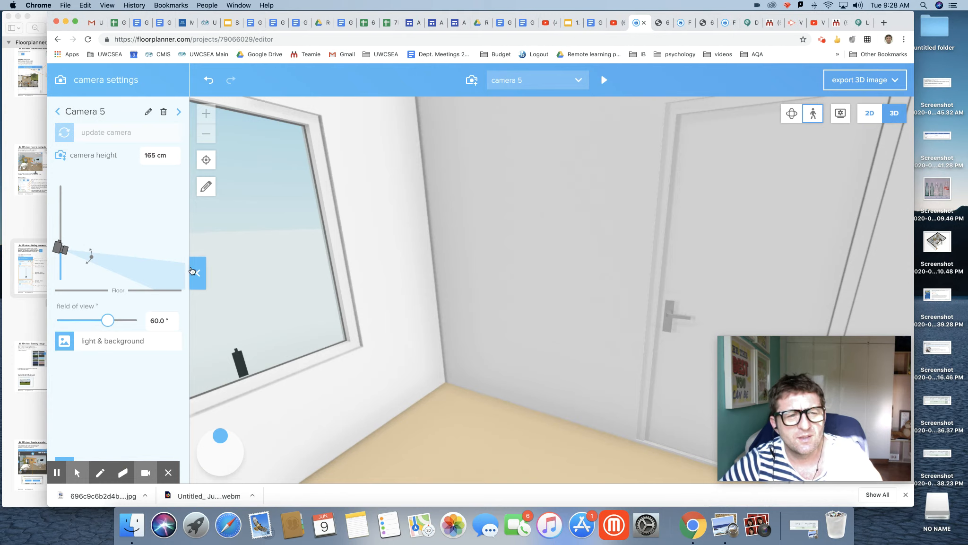
Step: Widen camera 5's field of view to 87.5° and raise the camera height to 245 cm
left_click_drag(107, 321, 130, 320)
mouse_move(60, 247)
left_mouse_down()
mouse_move(60, 256)
mouse_move(60, 235)
left_mouse_up()
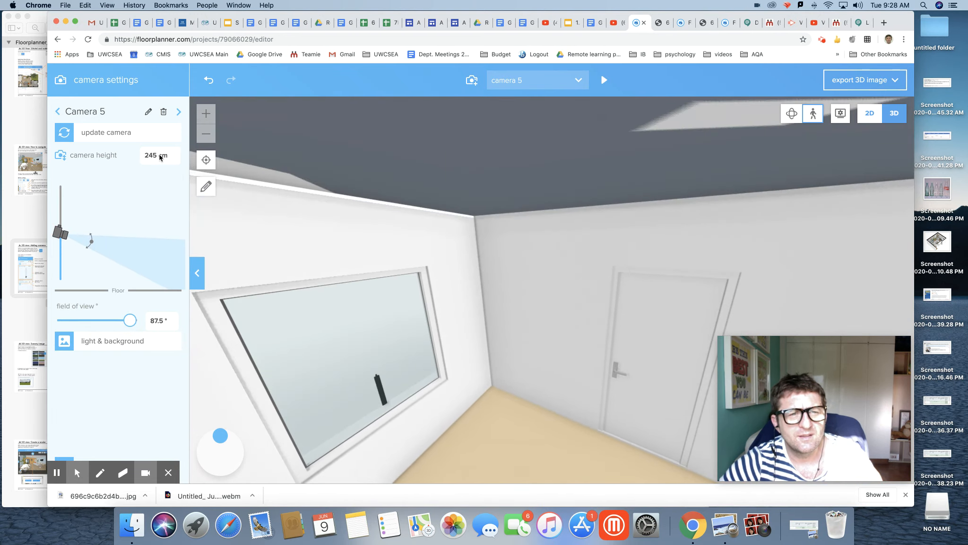
Step: Recenter camera 5's view, turn it toward the window wall, and set its height to 228 cm and field of view to 91°
left_click(207, 162)
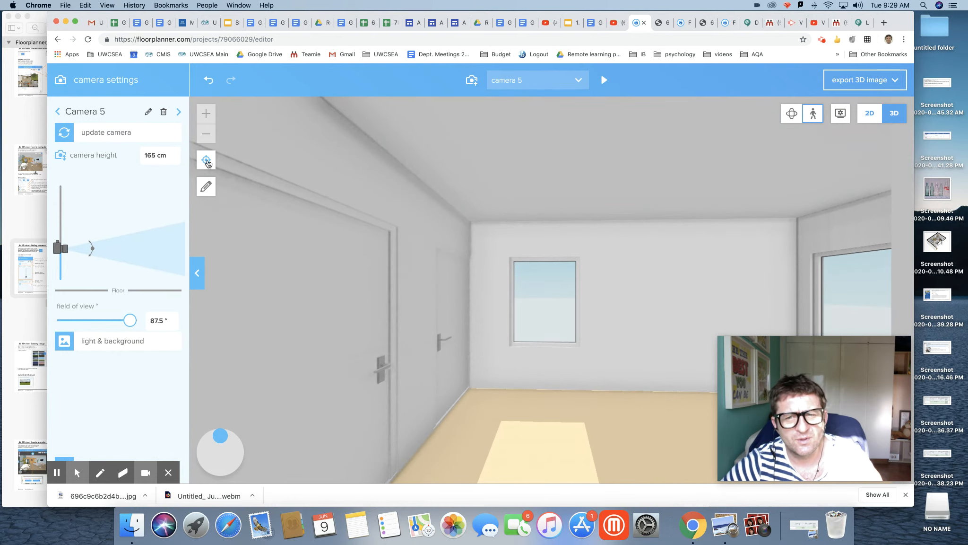
left_click_drag(380, 303, 308, 304)
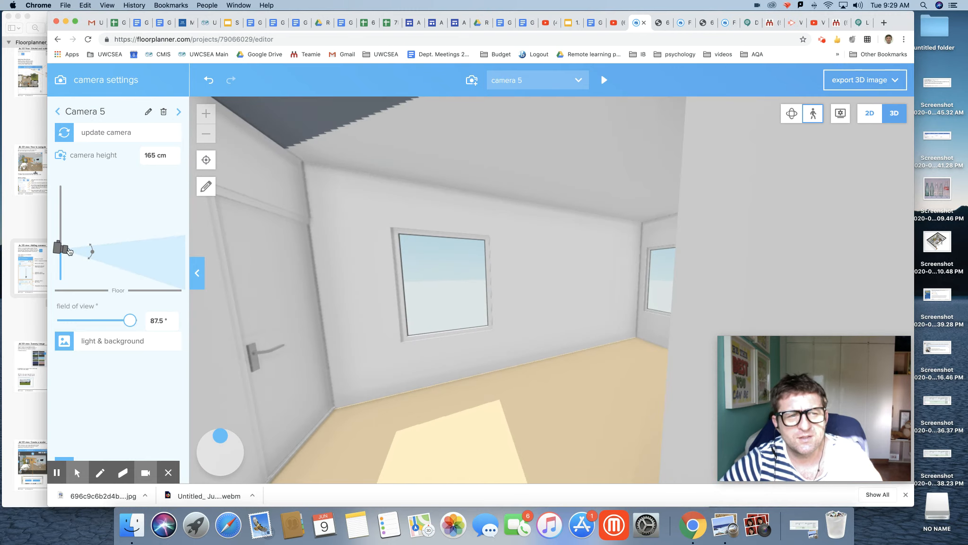
left_click_drag(58, 249, 58, 237)
mouse_move(130, 320)
left_mouse_down()
mouse_move(102, 321)
mouse_move(134, 320)
left_mouse_up()
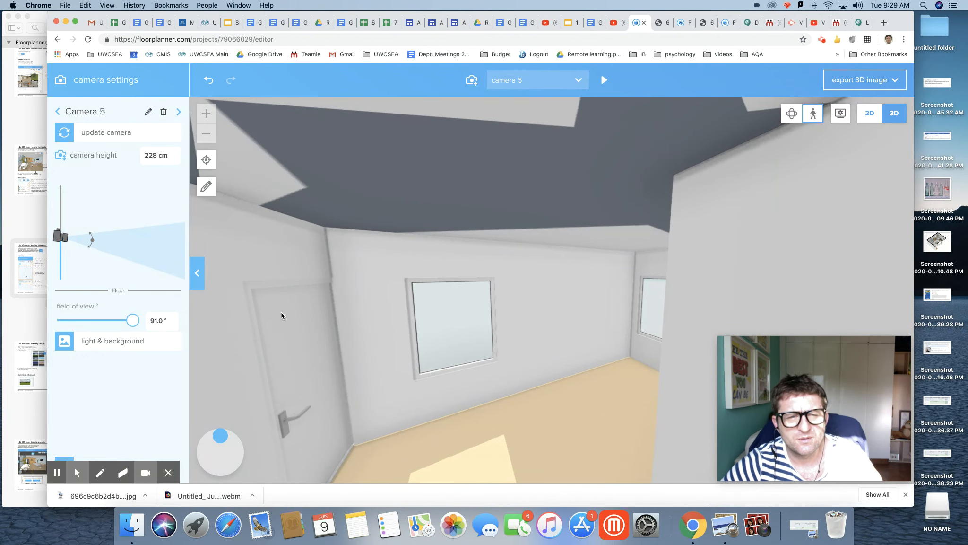
Step: Try the sunny green-field dome background on camera 5, and apply the bright blue sky with a yellow-green field instead
left_click(113, 342)
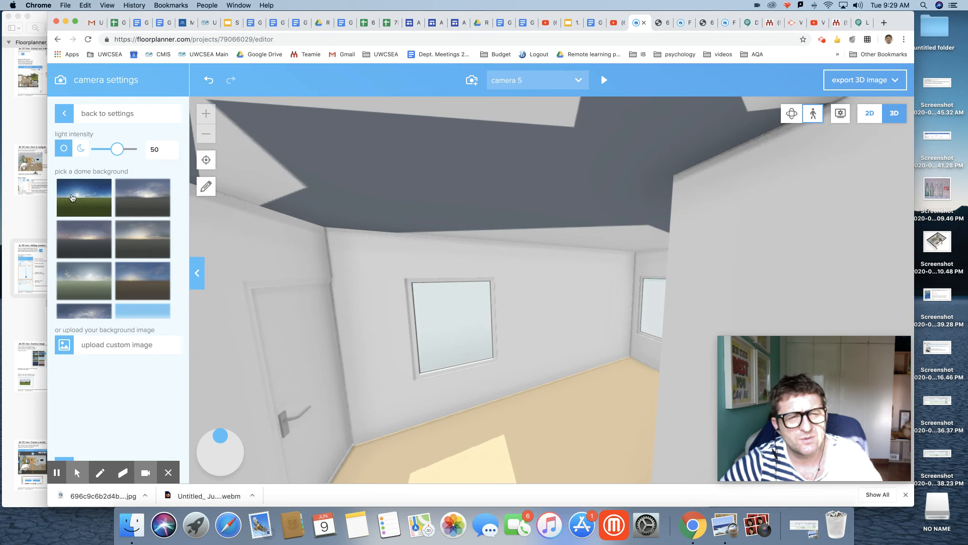
left_click(78, 196)
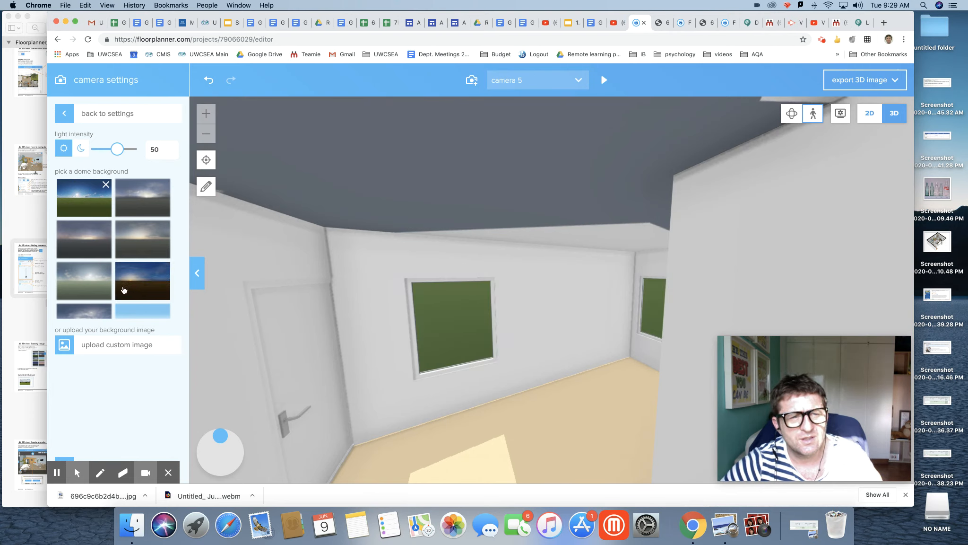
scroll(119, 289, "down", 3)
scroll(120, 289, "down", 1)
left_click(144, 220)
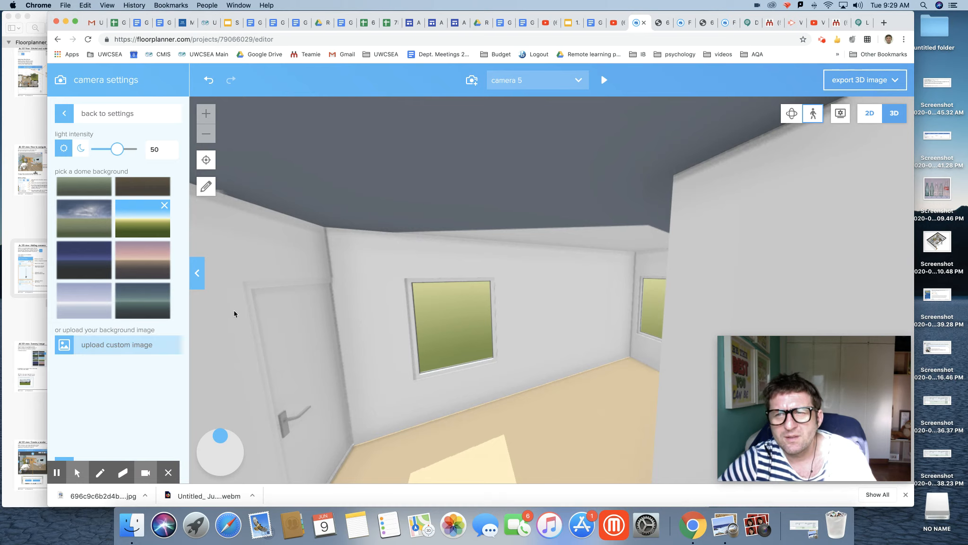
Step: Play the camera walkthrough from camera 5 and stop it at camera 6
left_click(605, 83)
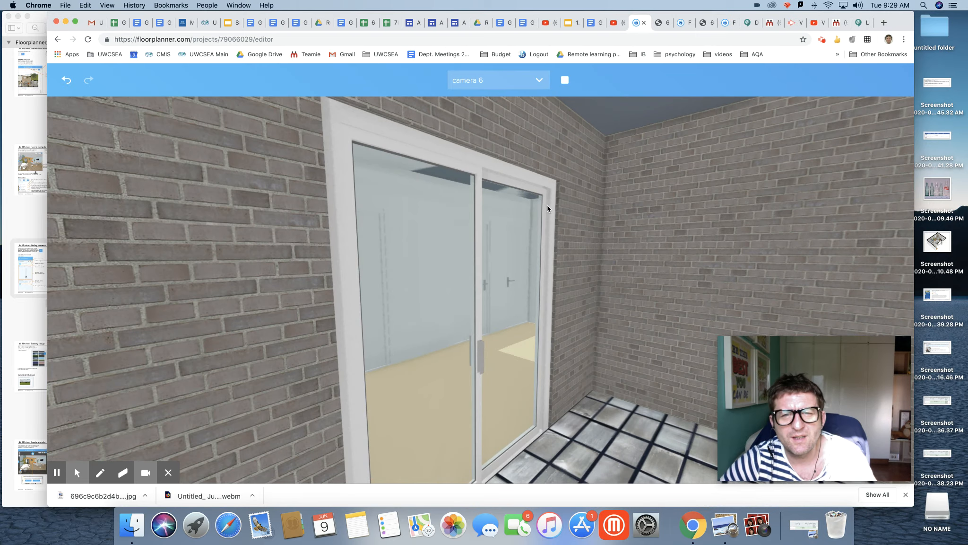
left_click(569, 83)
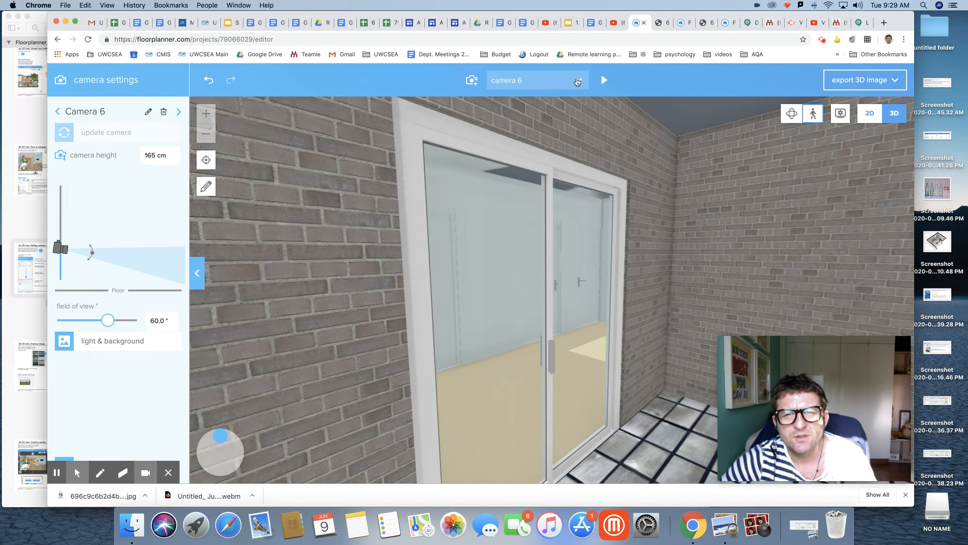
Step: Switch to camera 3, try the sunny green-field background, and apply the dark blue sky over brown ground
left_click(577, 80)
left_click(525, 143)
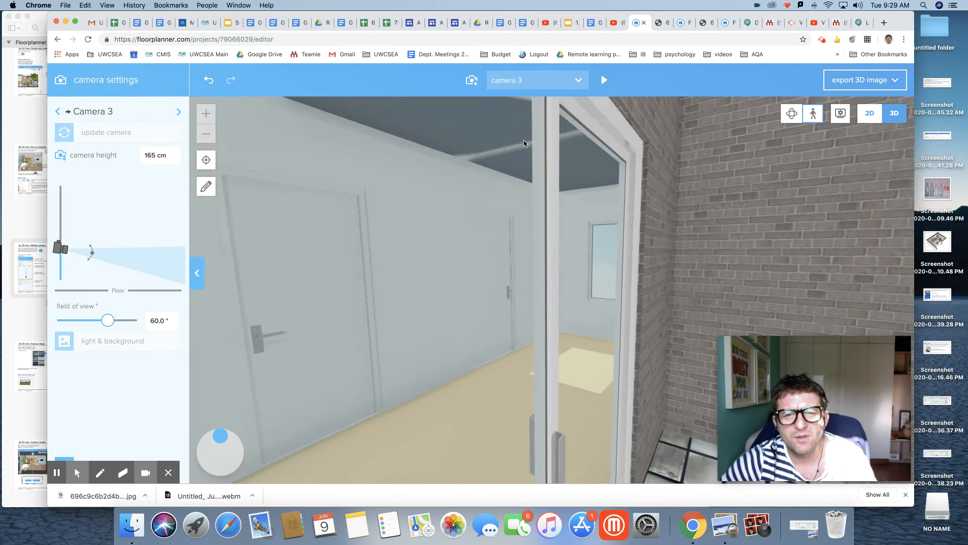
left_click(152, 344)
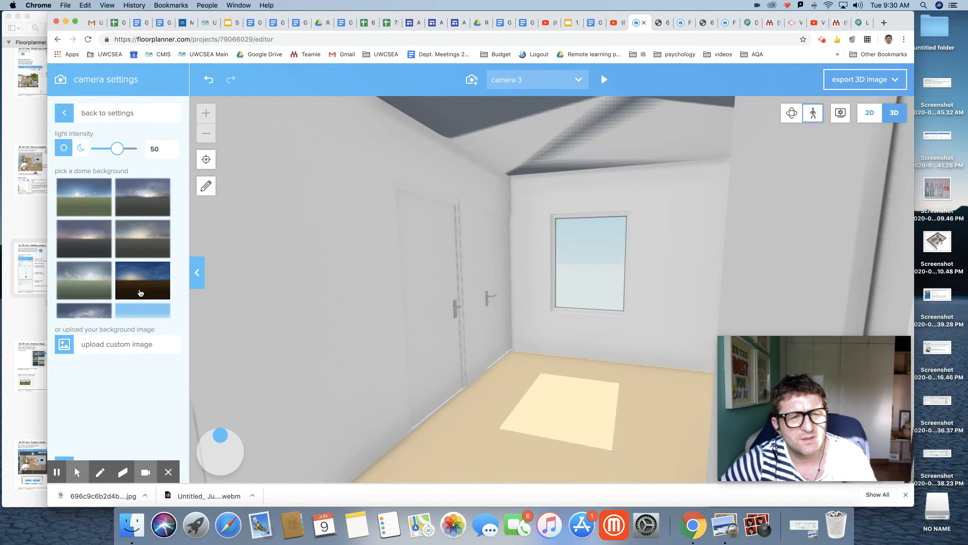
left_click(86, 197)
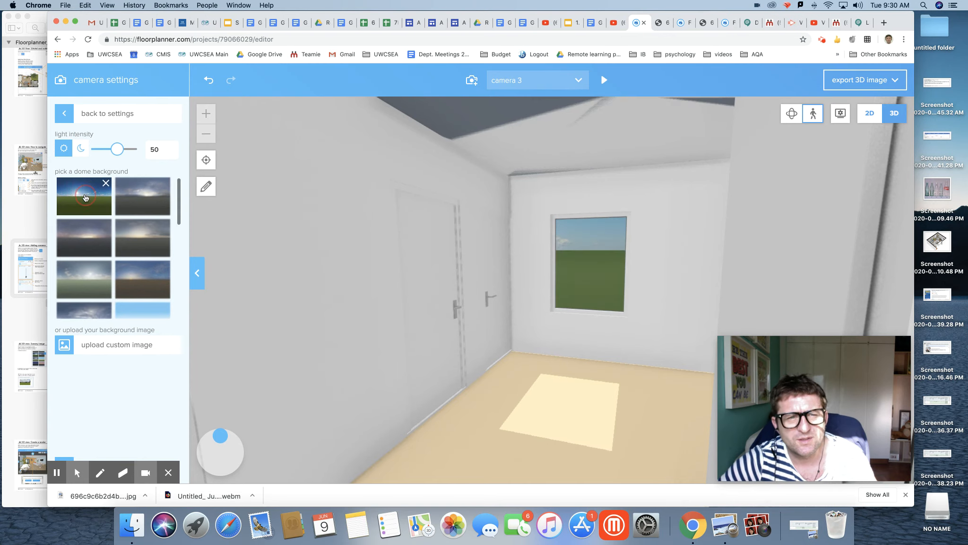
left_click(142, 277)
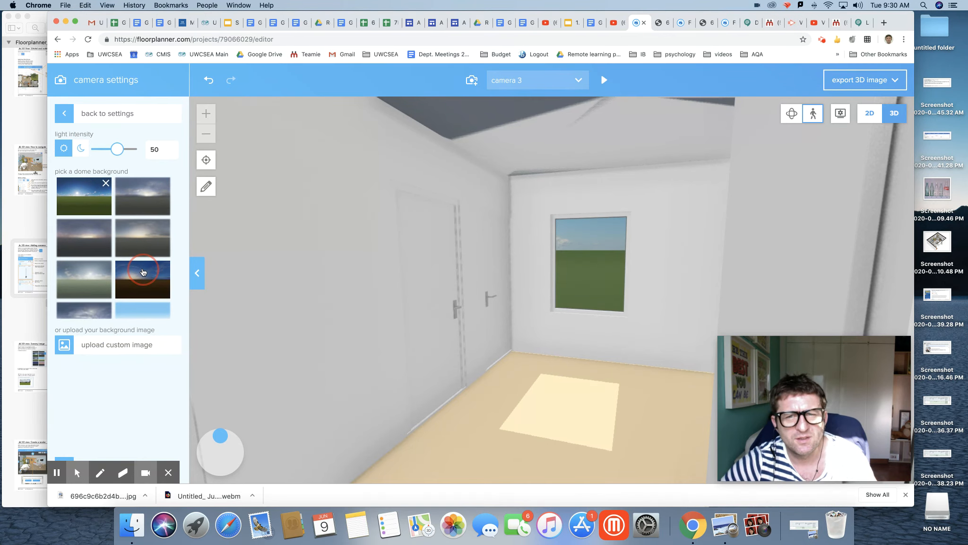
Step: Give camera 4 the orange-to-grey gradient dome background and look around toward the windows and balcony doors
left_click(520, 83)
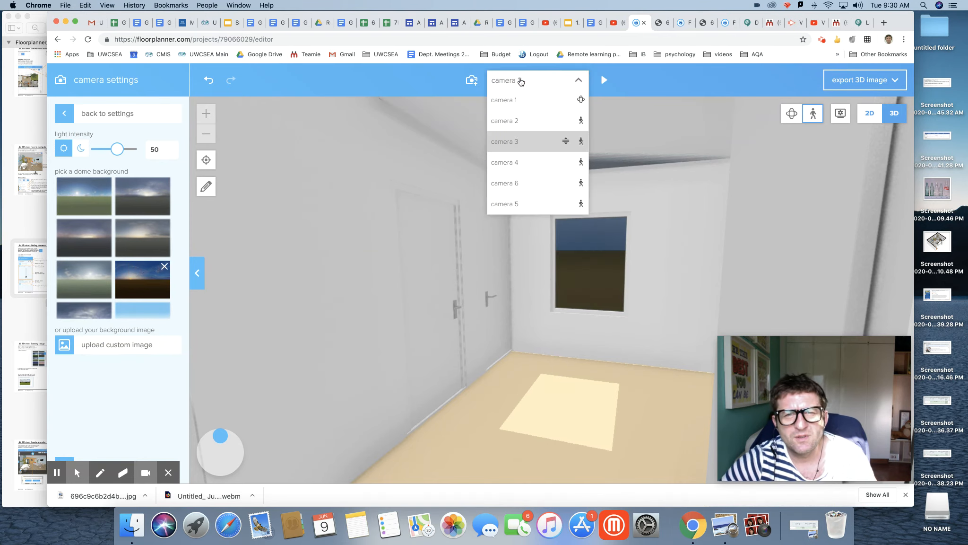
left_click(512, 164)
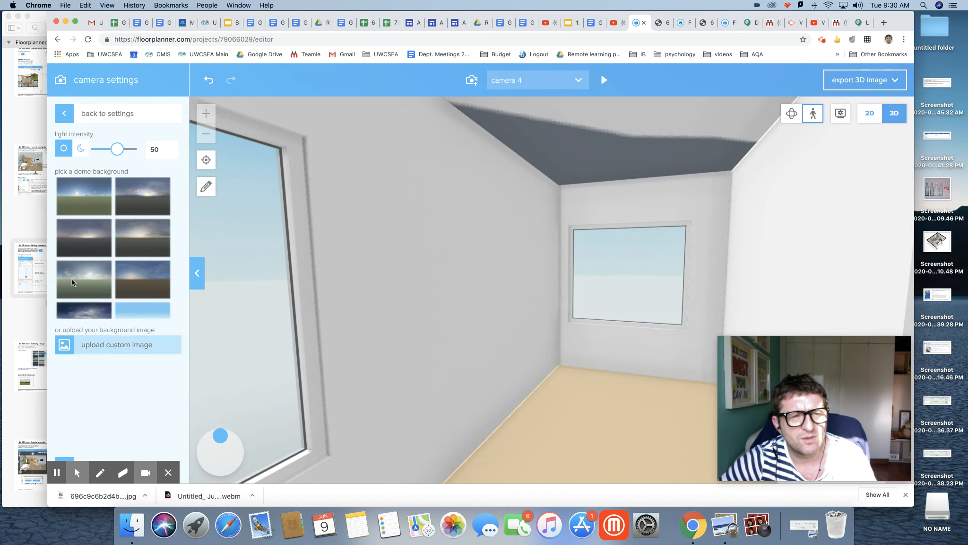
scroll(68, 259, "down", 3)
scroll(68, 259, "down", 3)
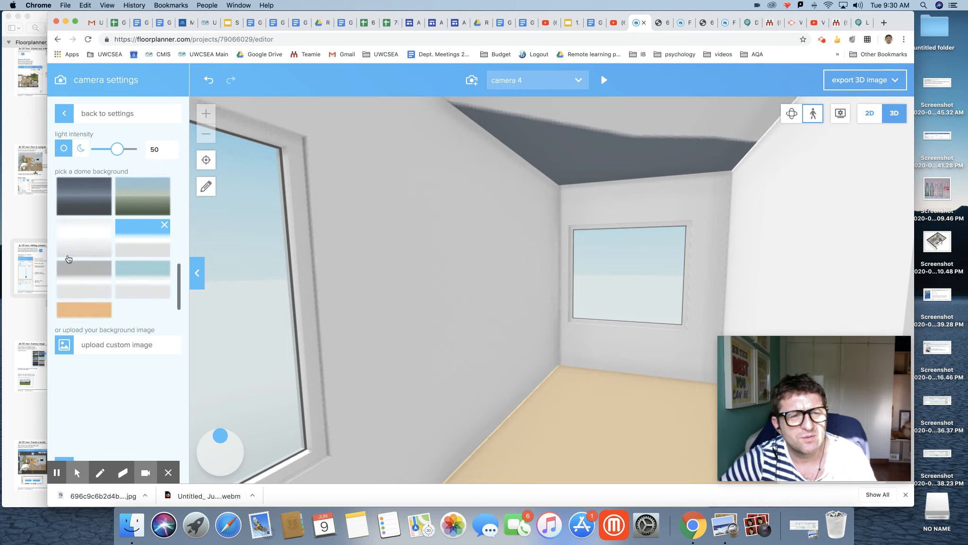
left_click(75, 296)
left_click_drag(408, 350, 461, 354)
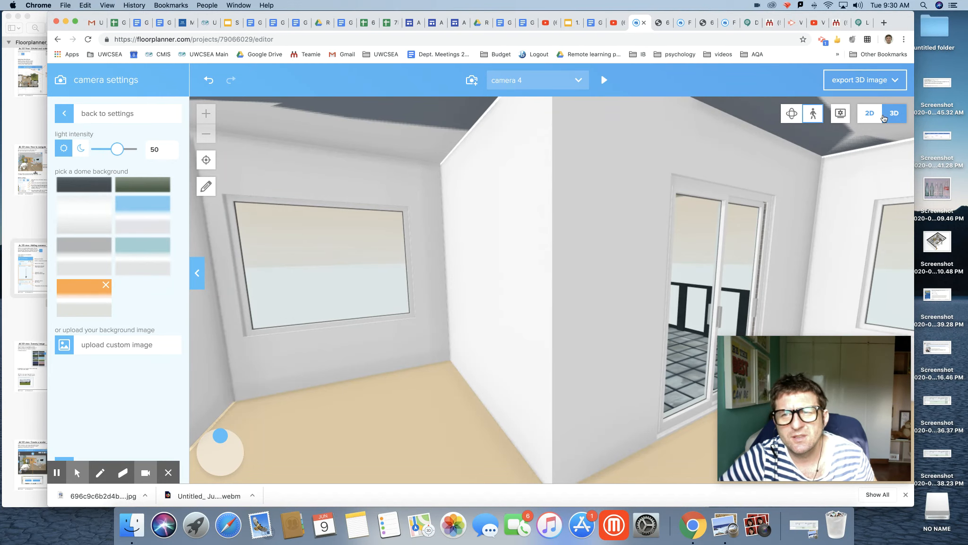
Step: Switch to the overhead orbit view, try the sunny green-field background, and apply the dark blue sky over brown ground
left_click(787, 118)
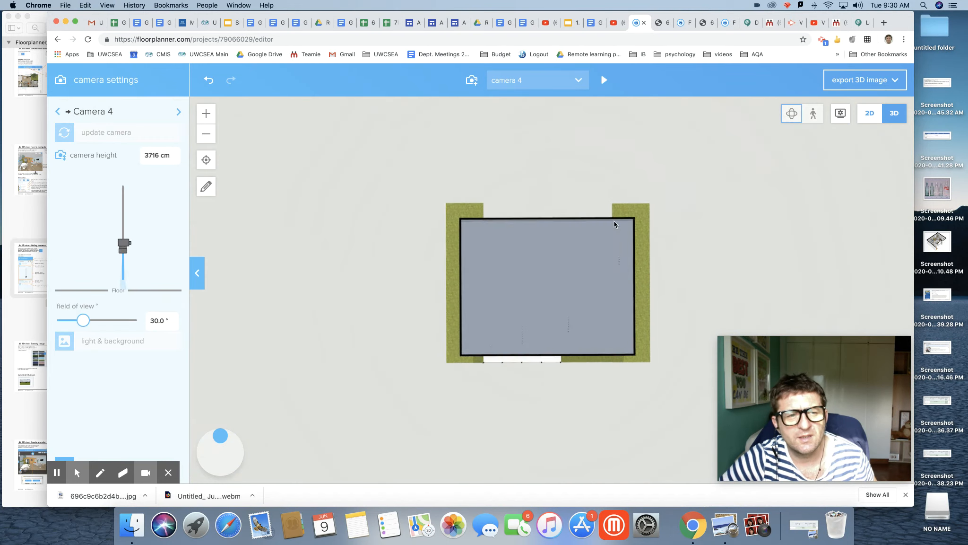
left_click(125, 344)
left_click(91, 195)
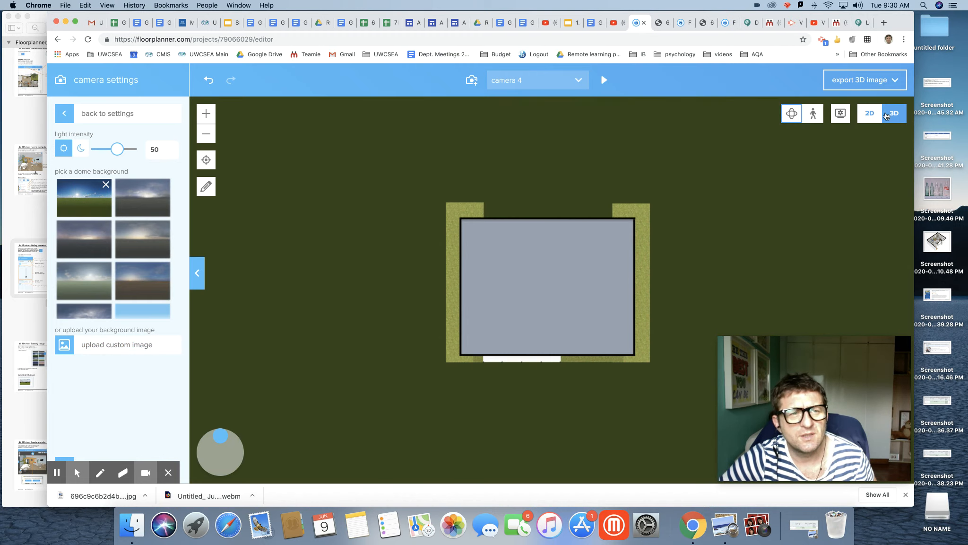
left_click(146, 273)
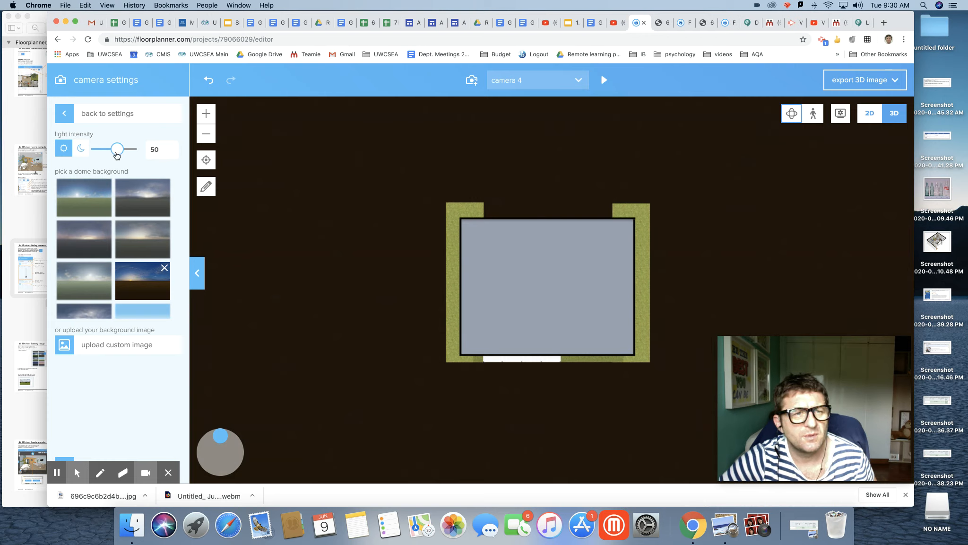
Step: Try night lighting on the overhead view and return to daylight
left_click(80, 150)
left_click(63, 148)
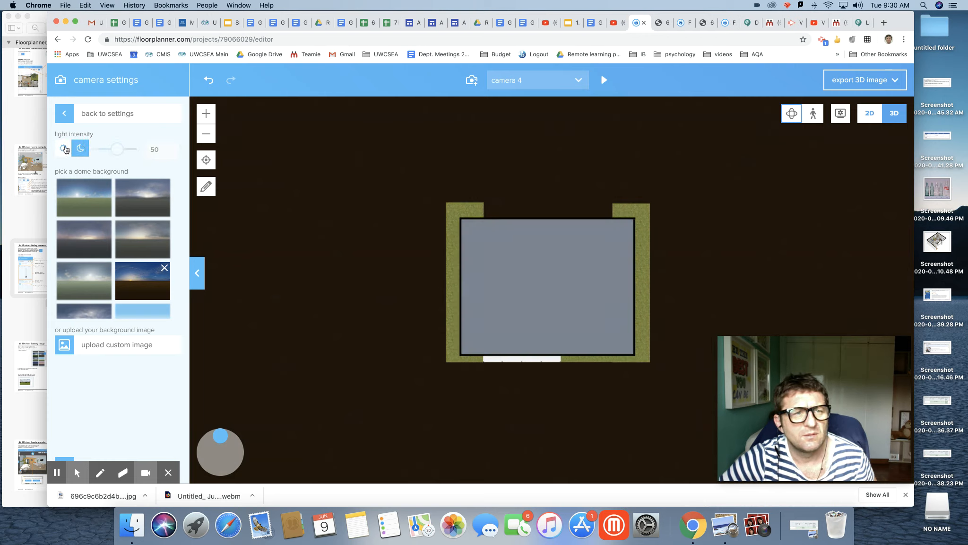
Step: Set the daylight intensity to 22, apply the cloudy-sky green-field dome background, and orbit to view the house exterior
left_click_drag(116, 149, 106, 149)
left_click(81, 282)
left_click_drag(404, 276, 415, 257)
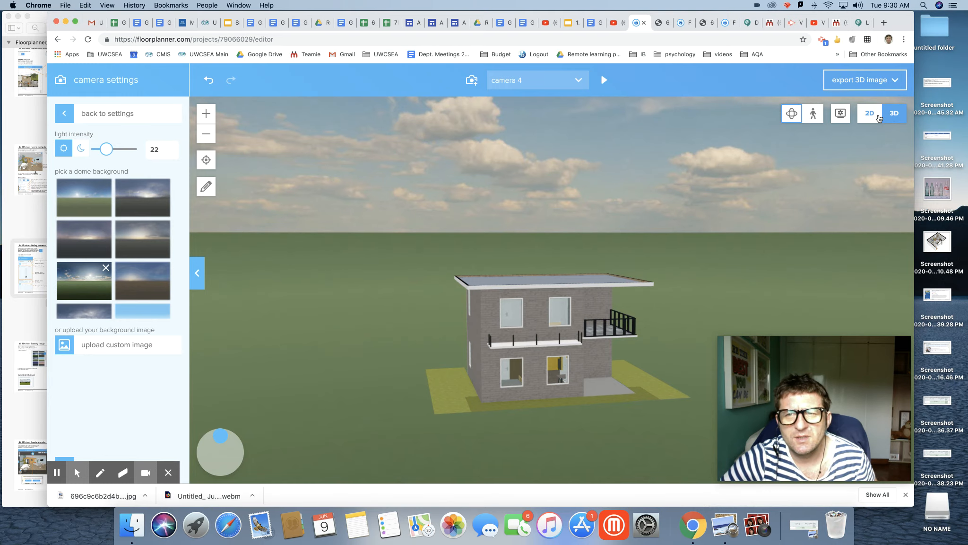
Step: Export a fast preview of the walkthrough view facing the window and balcony doors, saving the view as a new camera
left_click(813, 114)
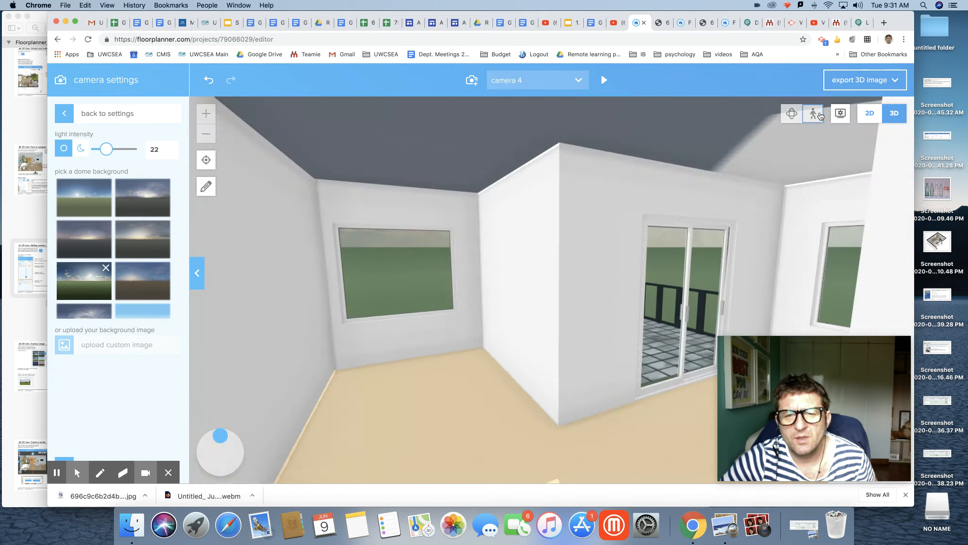
left_click_drag(776, 262, 718, 261)
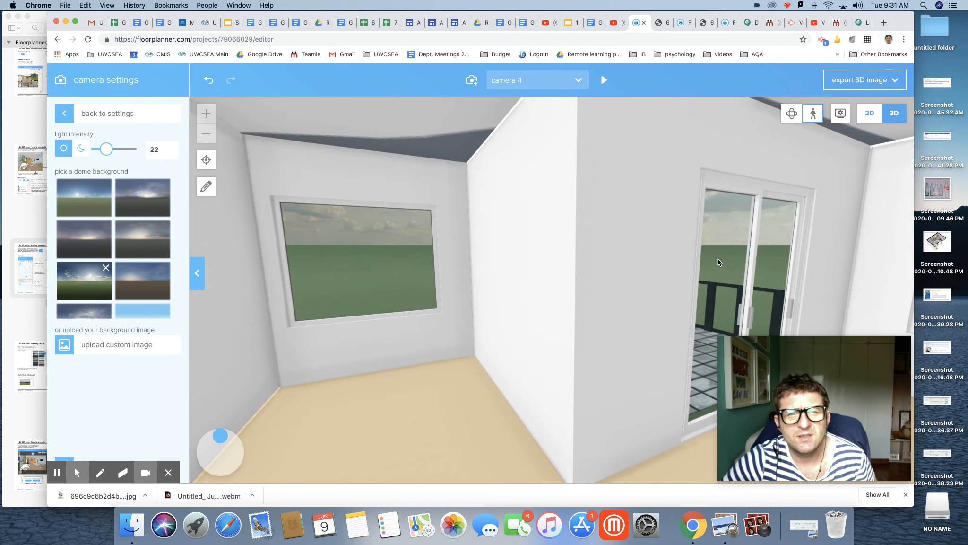
left_click(882, 78)
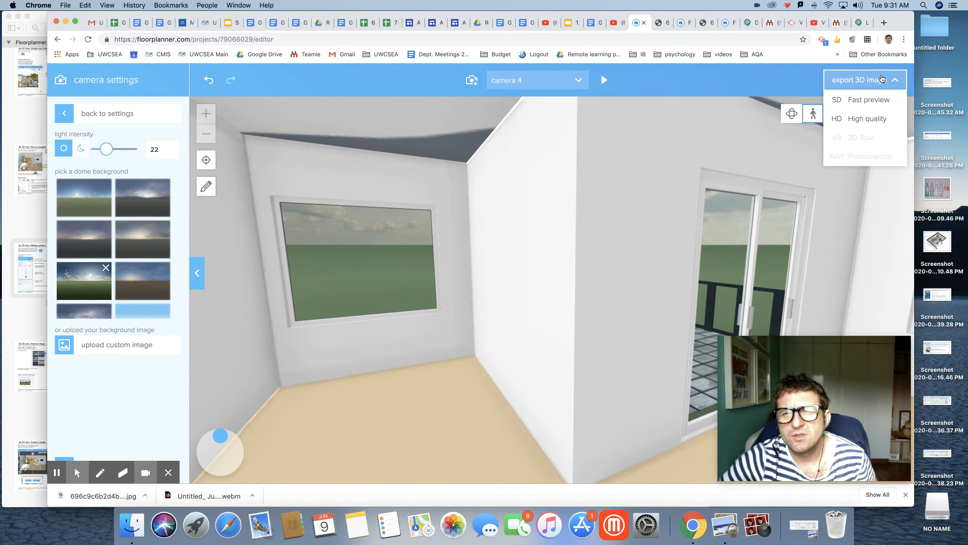
left_click(858, 101)
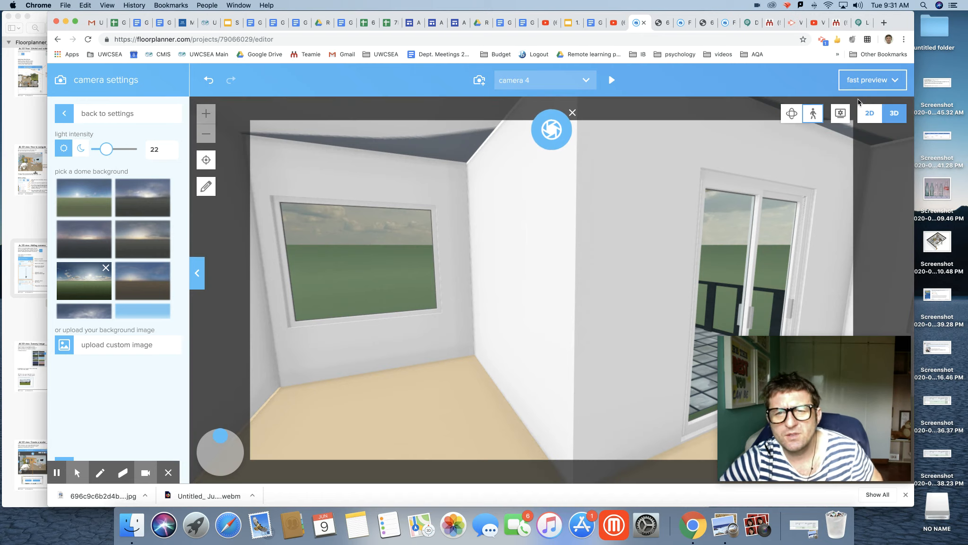
left_click(550, 129)
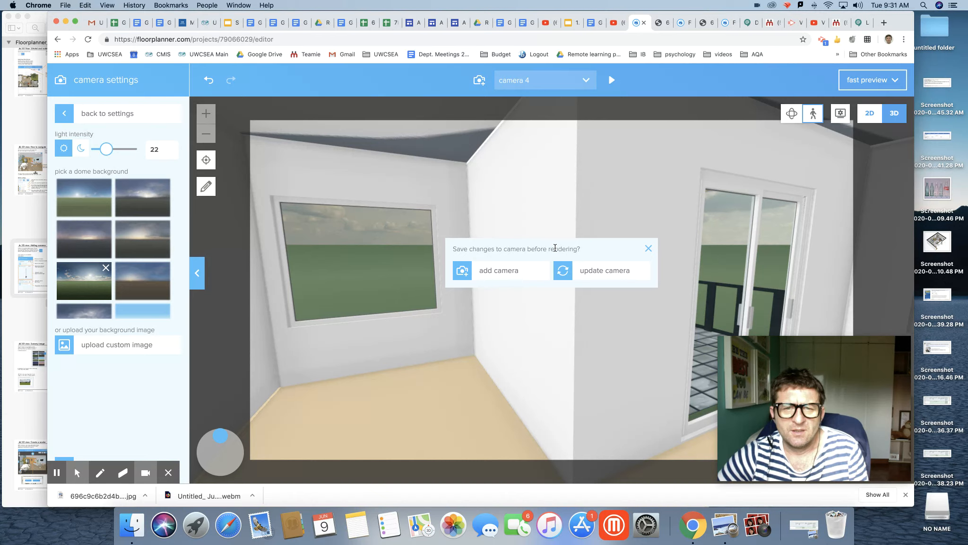
left_click(517, 271)
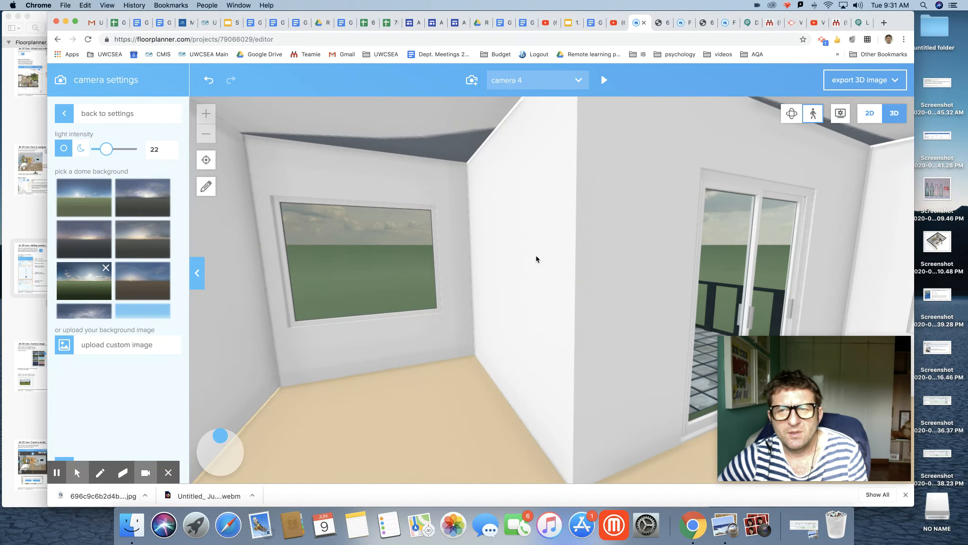
left_click(865, 81)
left_click(857, 102)
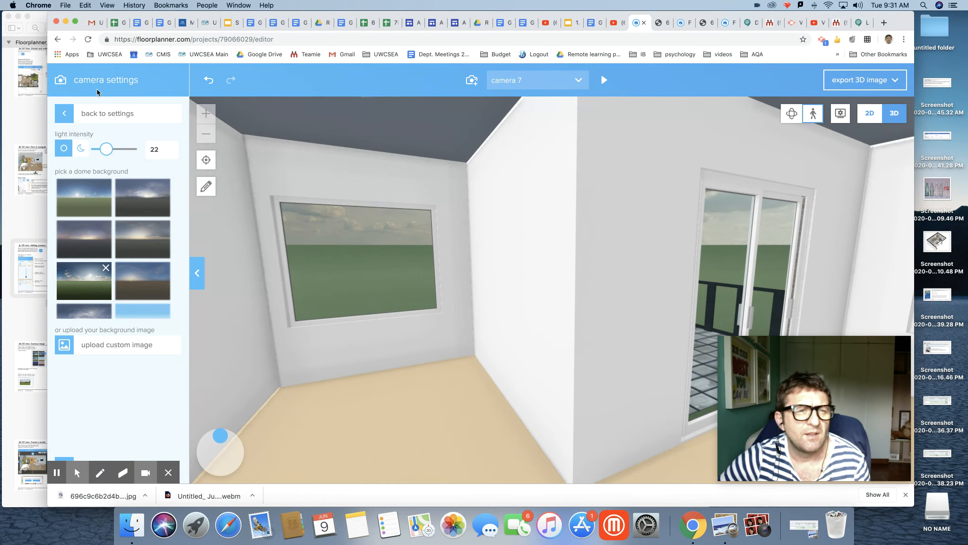
Step: Return to the 2D plan and exit to the dashboard, saving the project changes
left_click(869, 113)
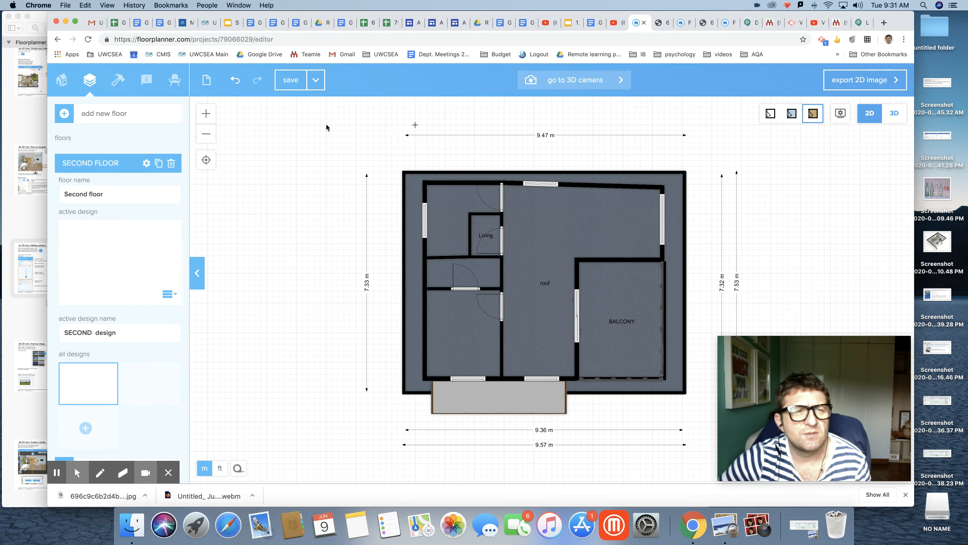
left_click(60, 79)
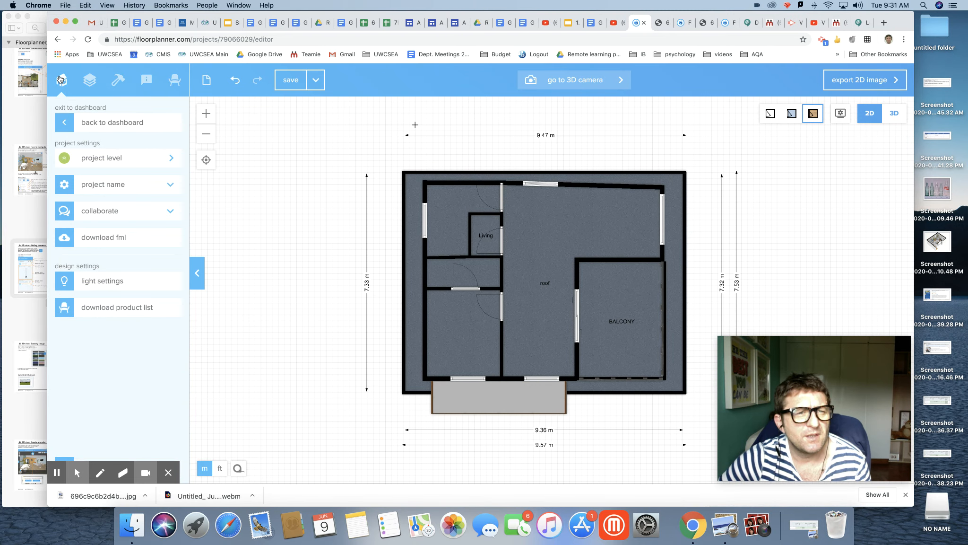
left_click(88, 124)
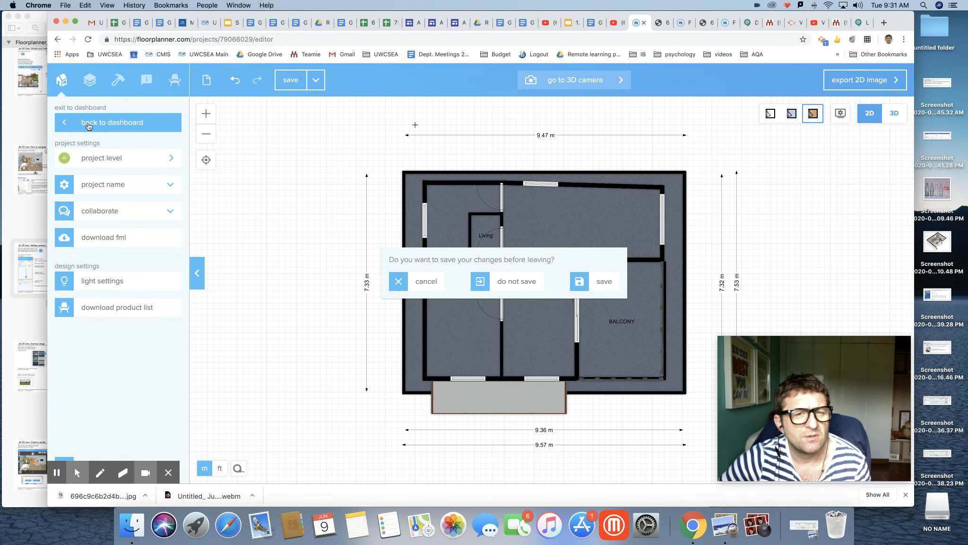
left_click(605, 282)
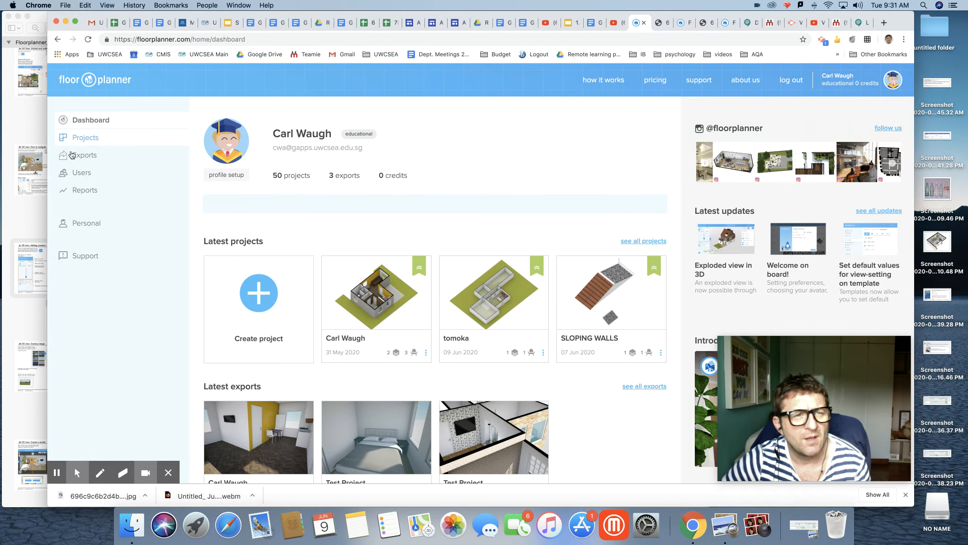
Step: Show the exported images, view the yellow-wall room render at full size, and return to the exports list
left_click(82, 156)
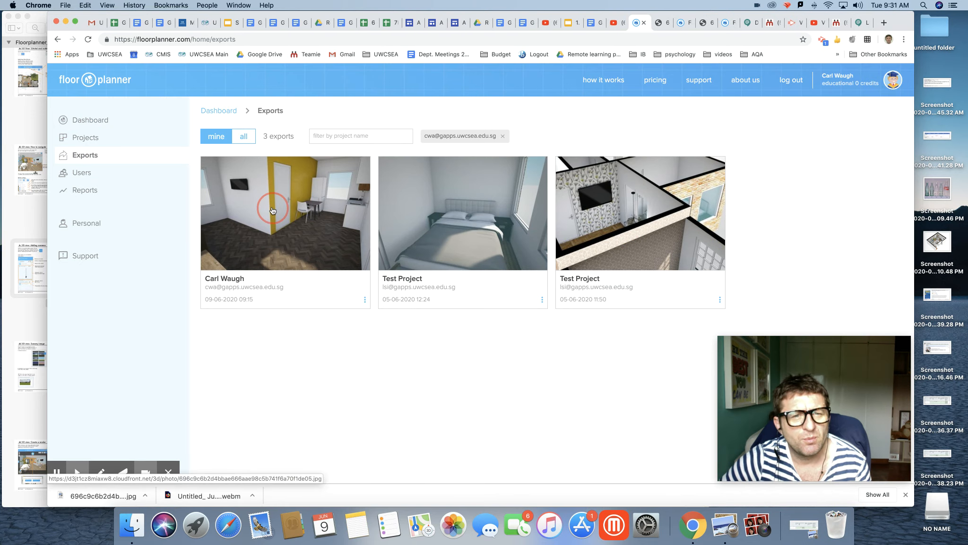
left_click(291, 213)
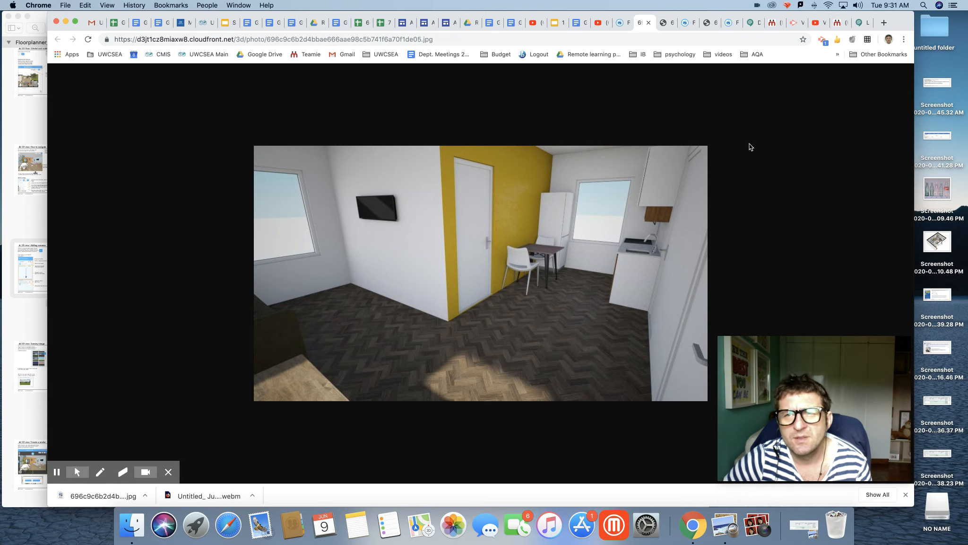
left_click(621, 24)
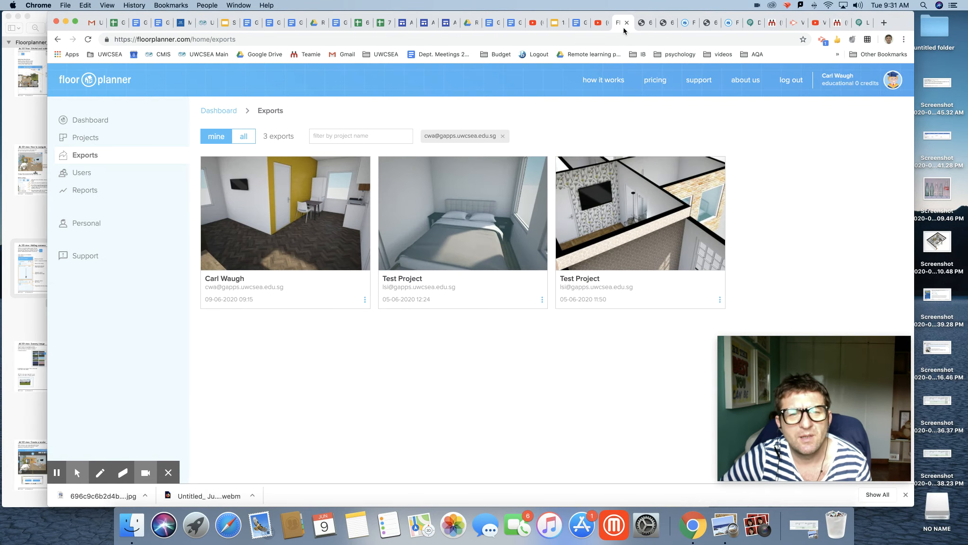
Step: Download the yellow-wall room render from the exports and view its full-size image again
left_click(365, 300)
left_click(335, 305)
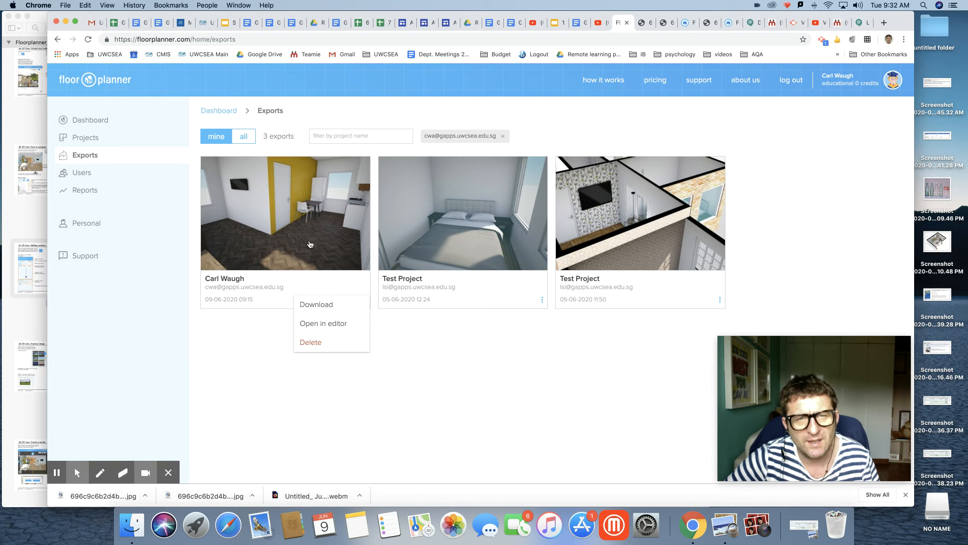
left_click(644, 23)
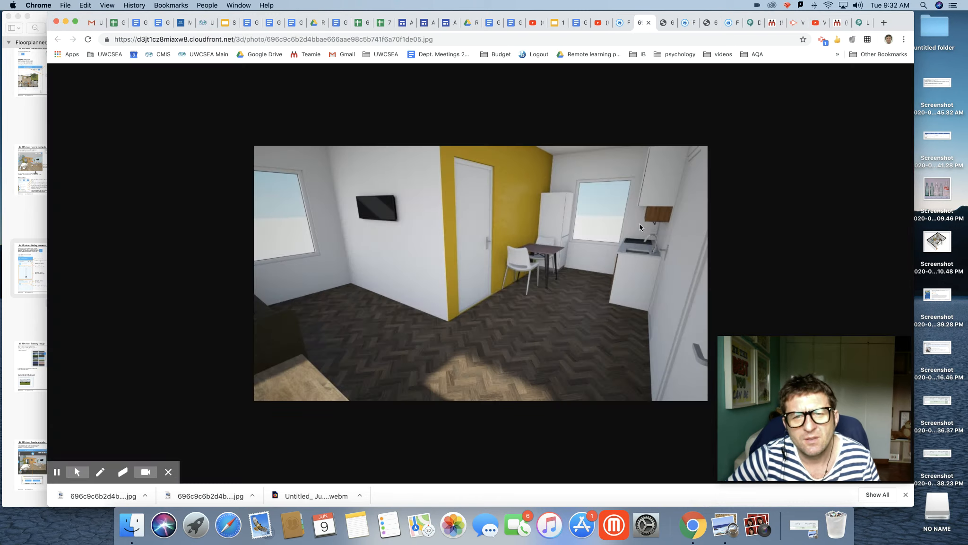